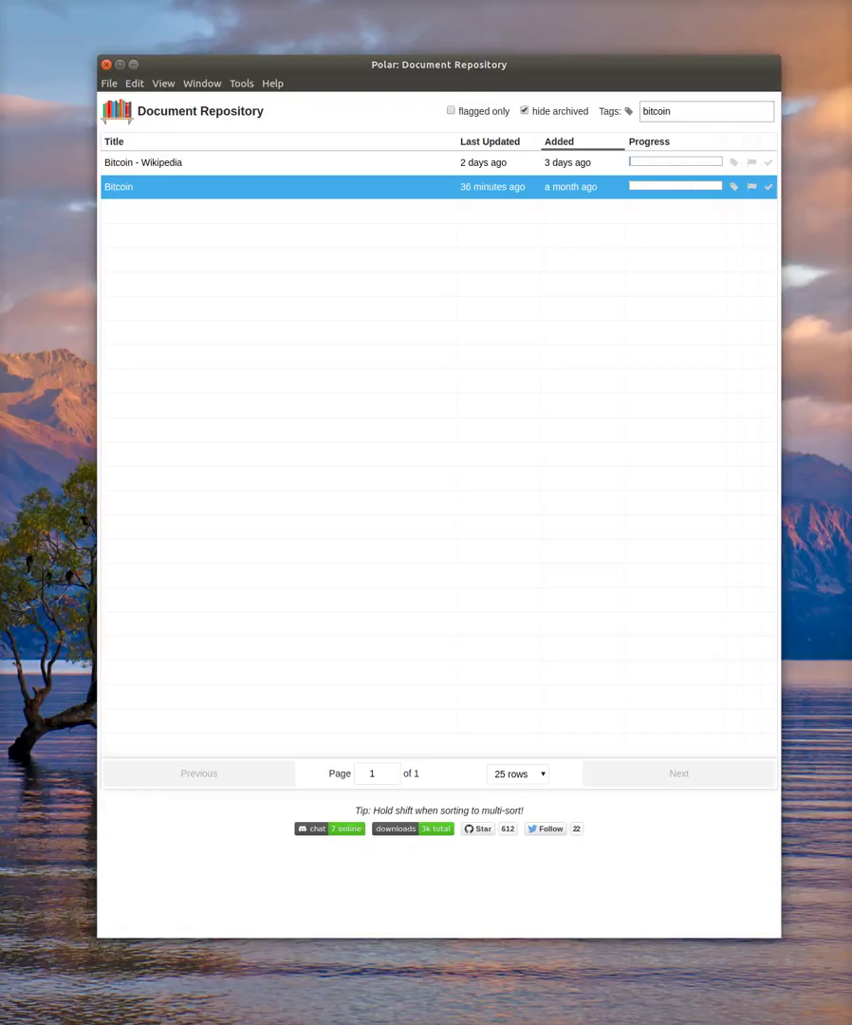
{"action": "left_click", "coordinate": [109, 84]}
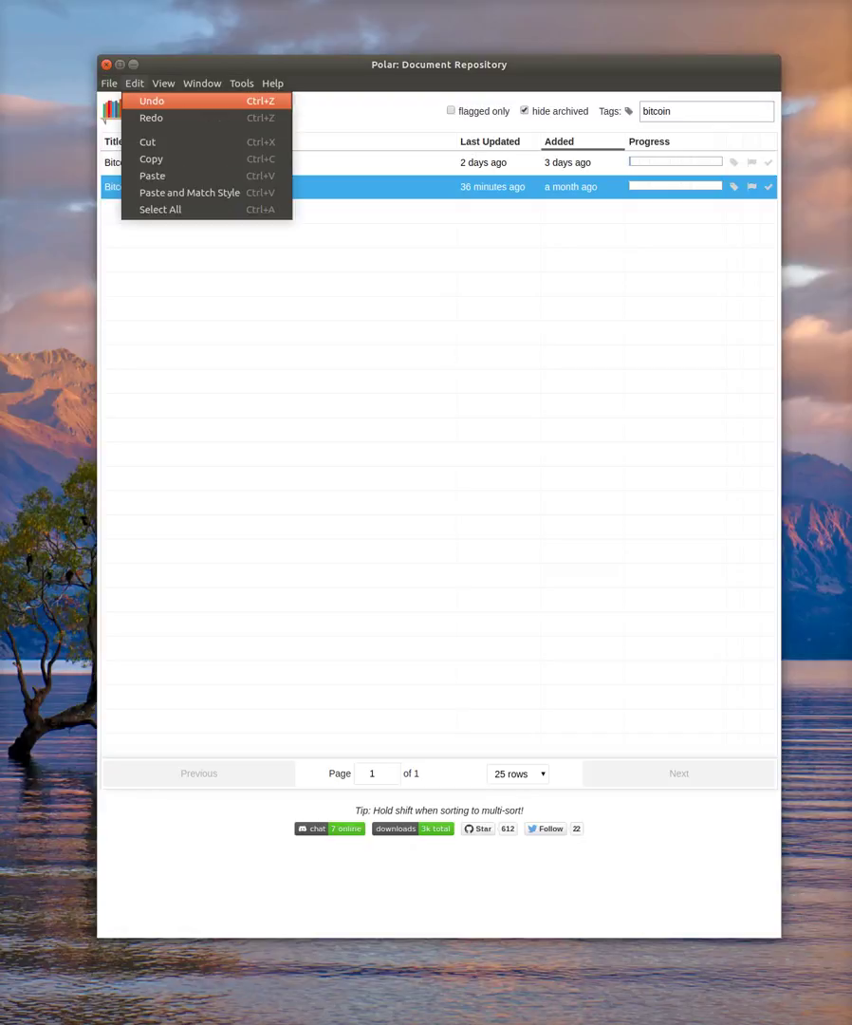
{"action": "mouse_move", "coordinate": [109, 83]}
{"action": "key", "text": "Down"}
{"action": "key", "text": "Down"}
{"action": "key", "text": "Return"}
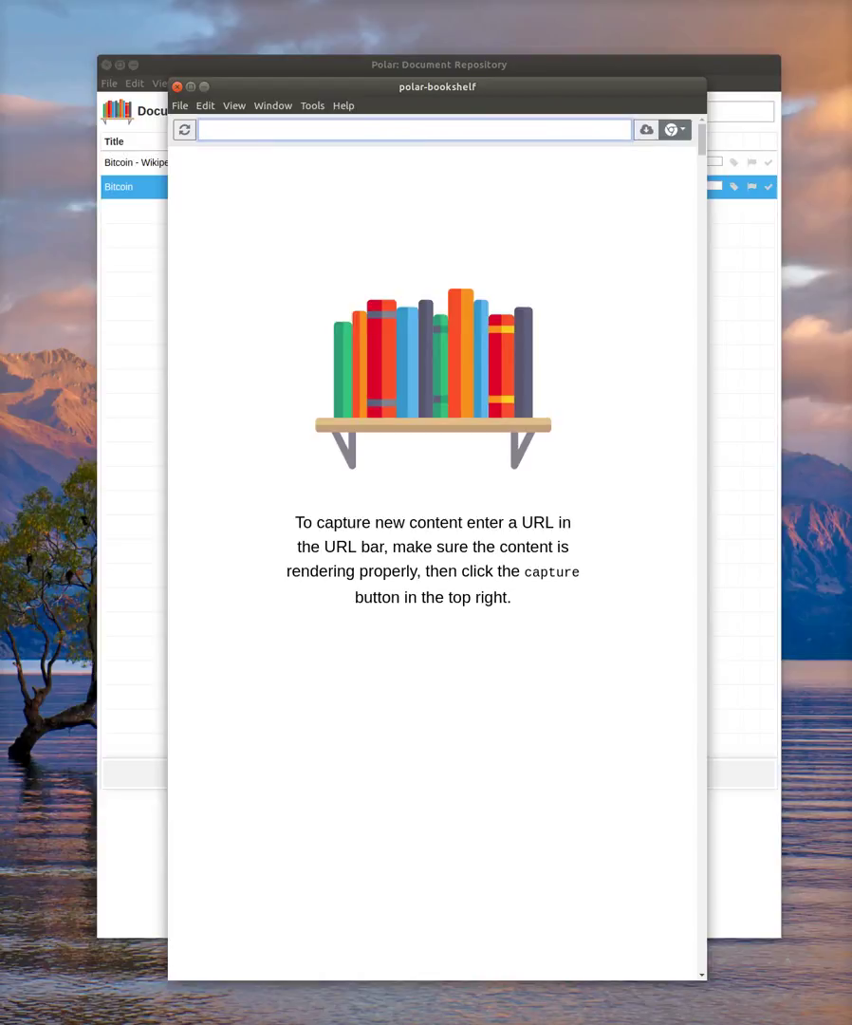
{"action": "type", "text": "https://blogs.dropbox.com/tech/2018/10/dropbox-traffic-infrastructure-edge-network/"}
{"action": "key", "text": "Return"}
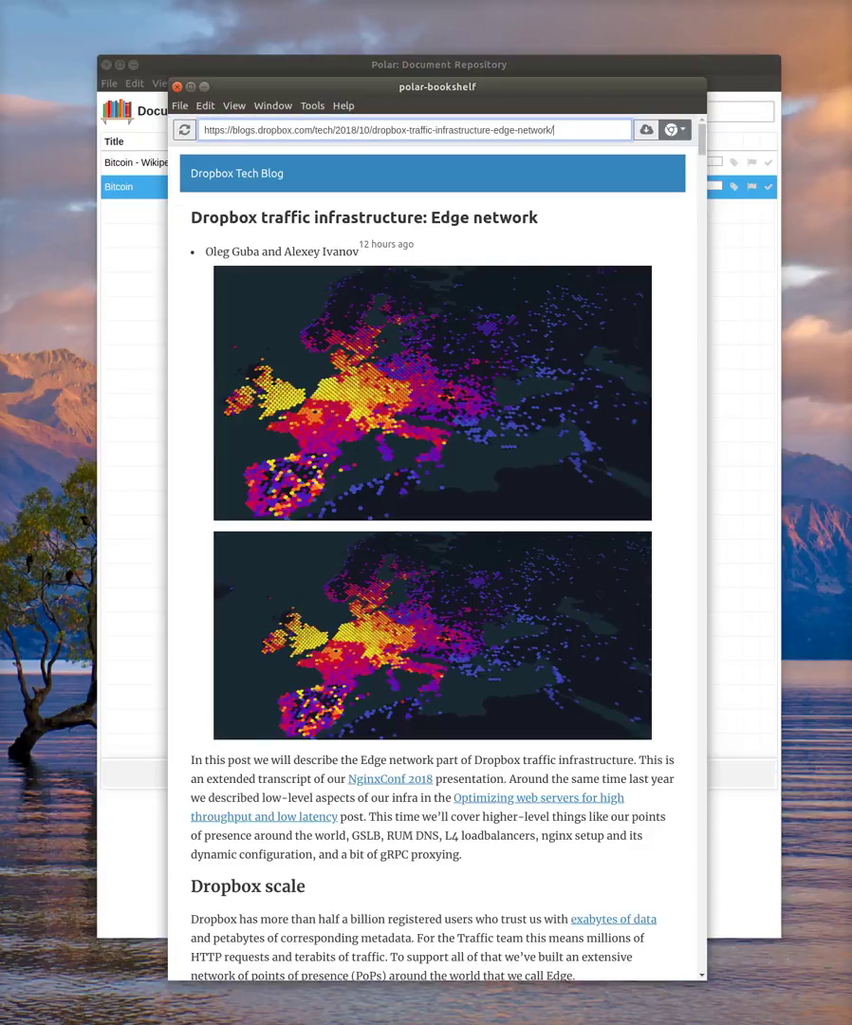
Preview the page as Mobile Galaxy S8 (412x846), Chrome on Desktop (1024x768) and Chrome on Desktop (850x)
{"action": "scroll", "coordinate": [433, 565], "scroll_direction": "down", "scroll_amount": 15}
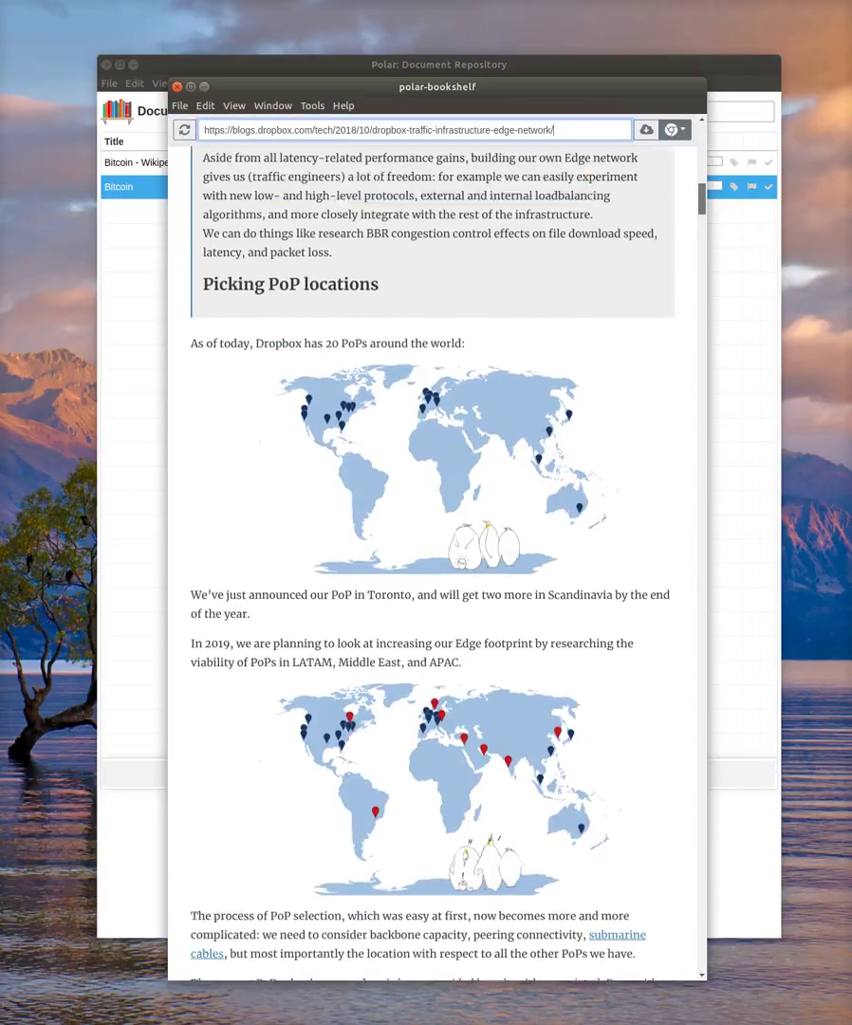
{"action": "scroll", "coordinate": [432, 565], "scroll_direction": "up", "scroll_amount": 13}
{"action": "scroll", "coordinate": [433, 565], "scroll_direction": "up", "scroll_amount": 2}
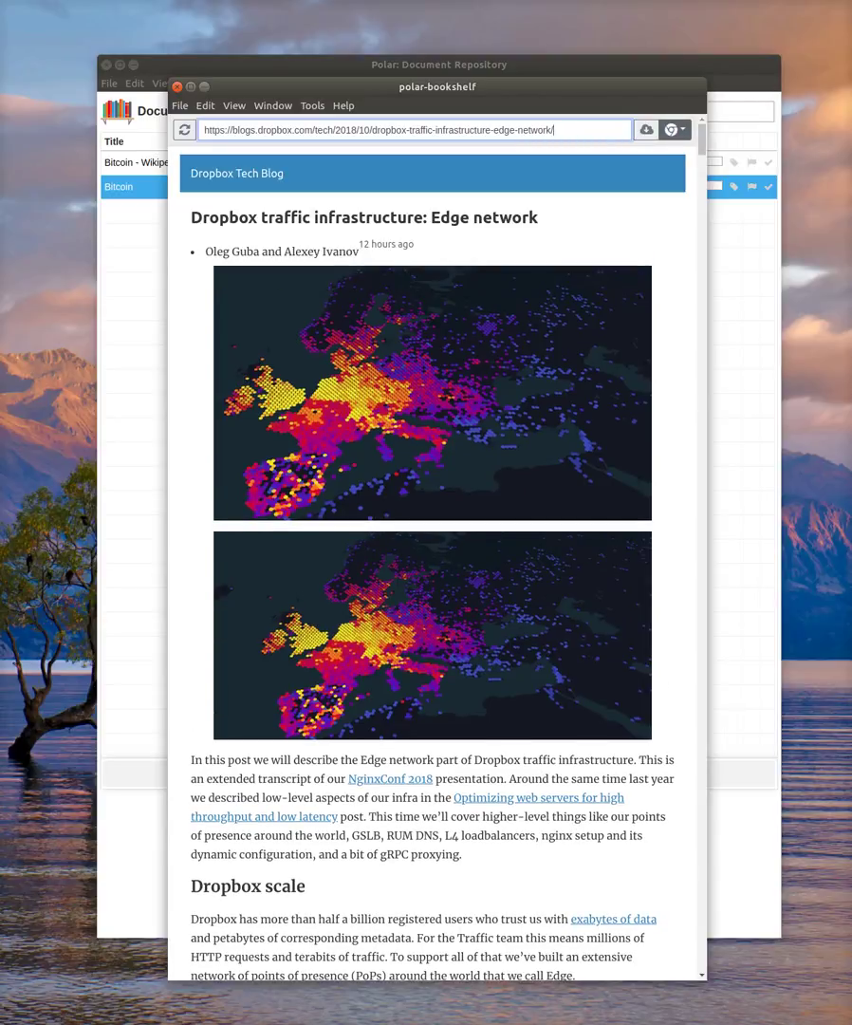
{"action": "left_click", "coordinate": [675, 130]}
{"action": "left_click", "coordinate": [588, 234]}
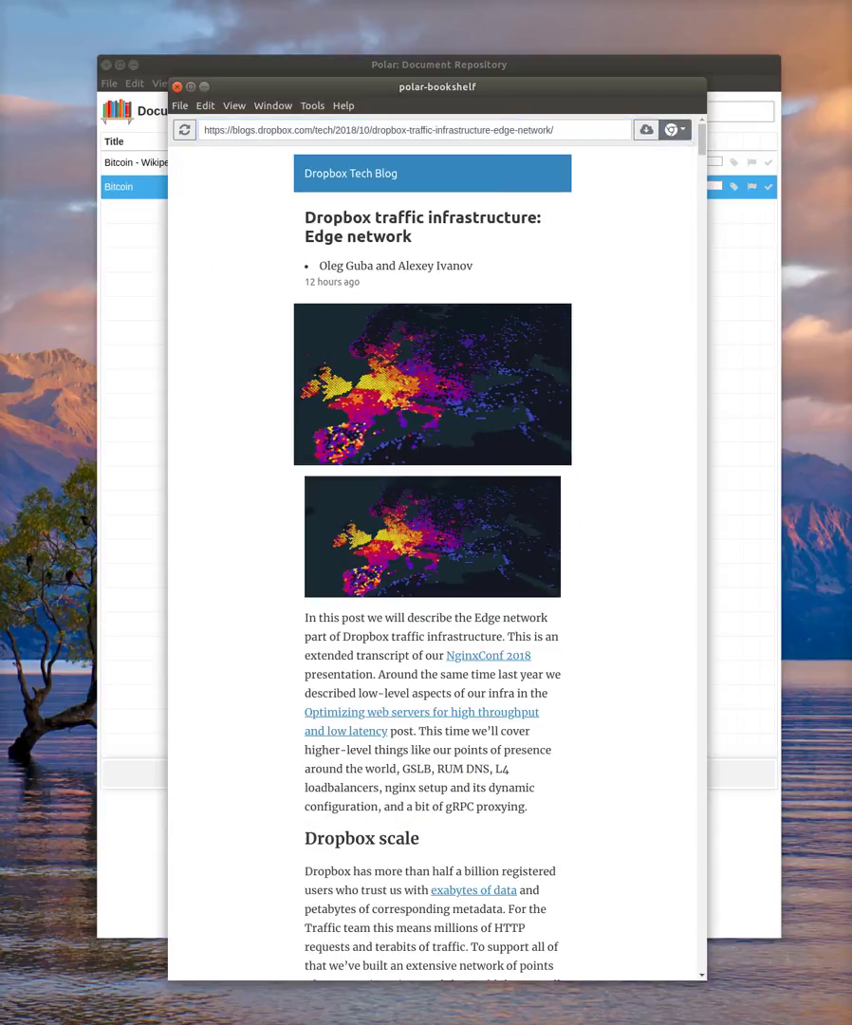
{"action": "scroll", "coordinate": [436, 560], "scroll_direction": "down", "scroll_amount": 5}
{"action": "left_click", "coordinate": [674, 129]}
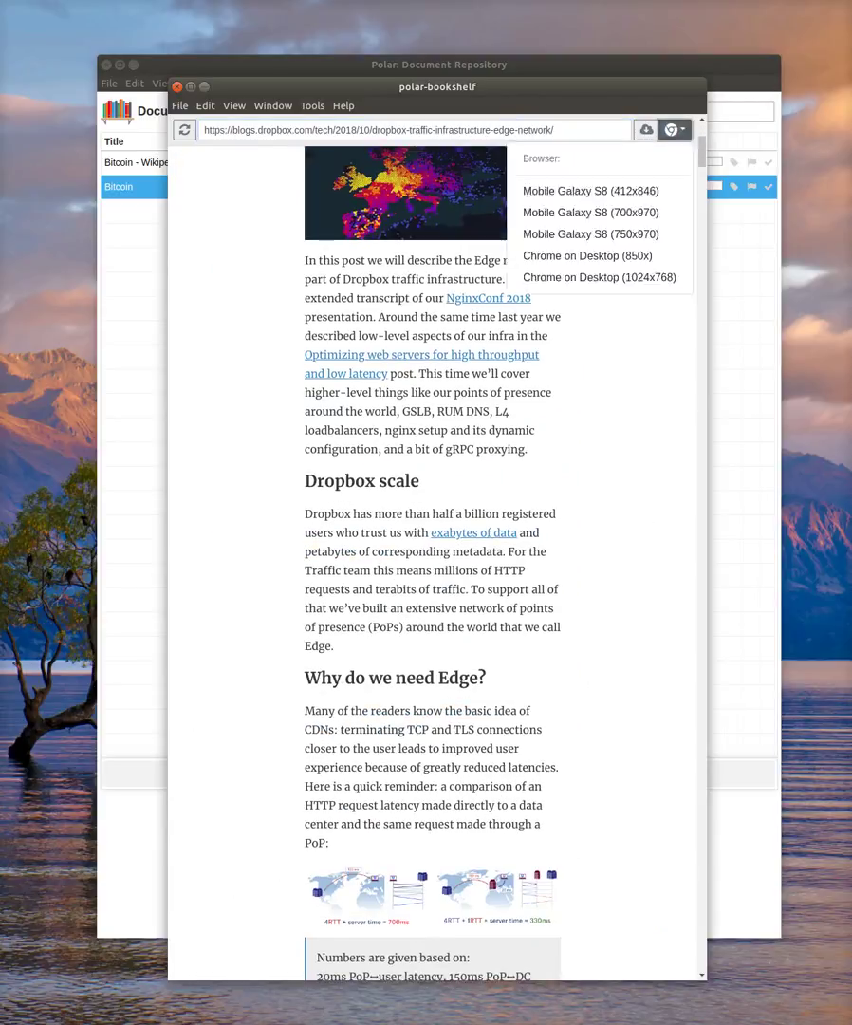
{"action": "left_click", "coordinate": [600, 277]}
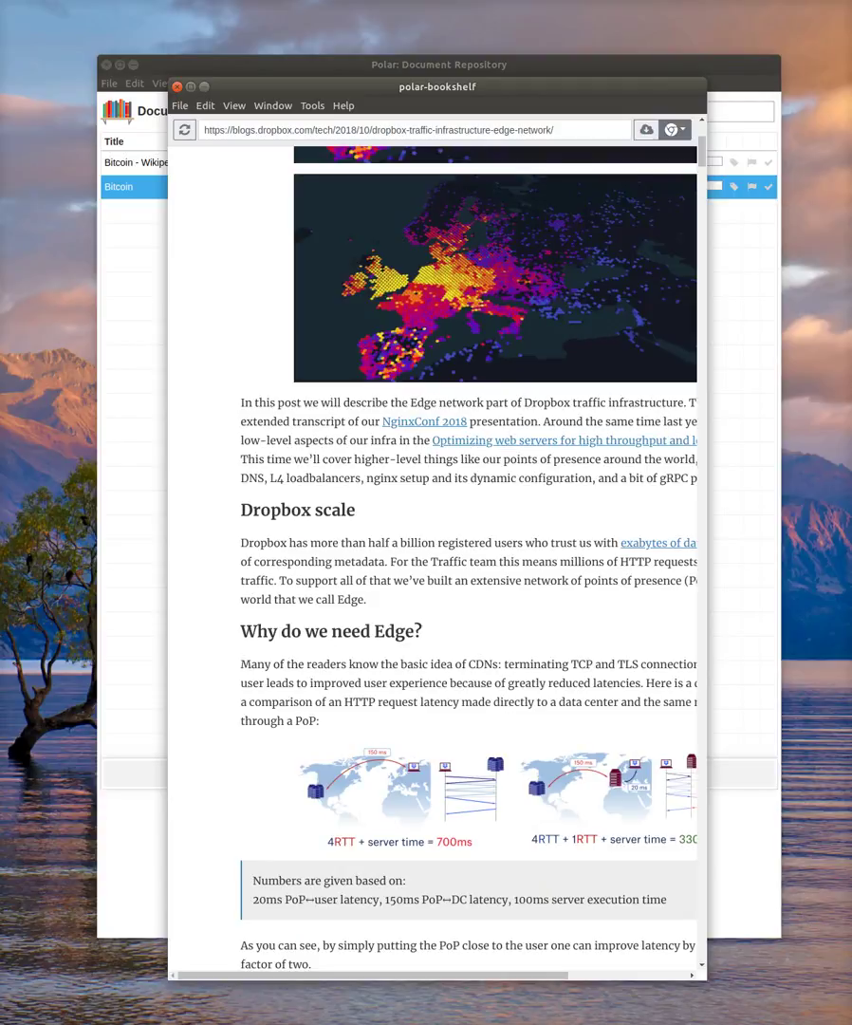
{"action": "left_click", "coordinate": [674, 129]}
{"action": "left_click", "coordinate": [684, 255]}
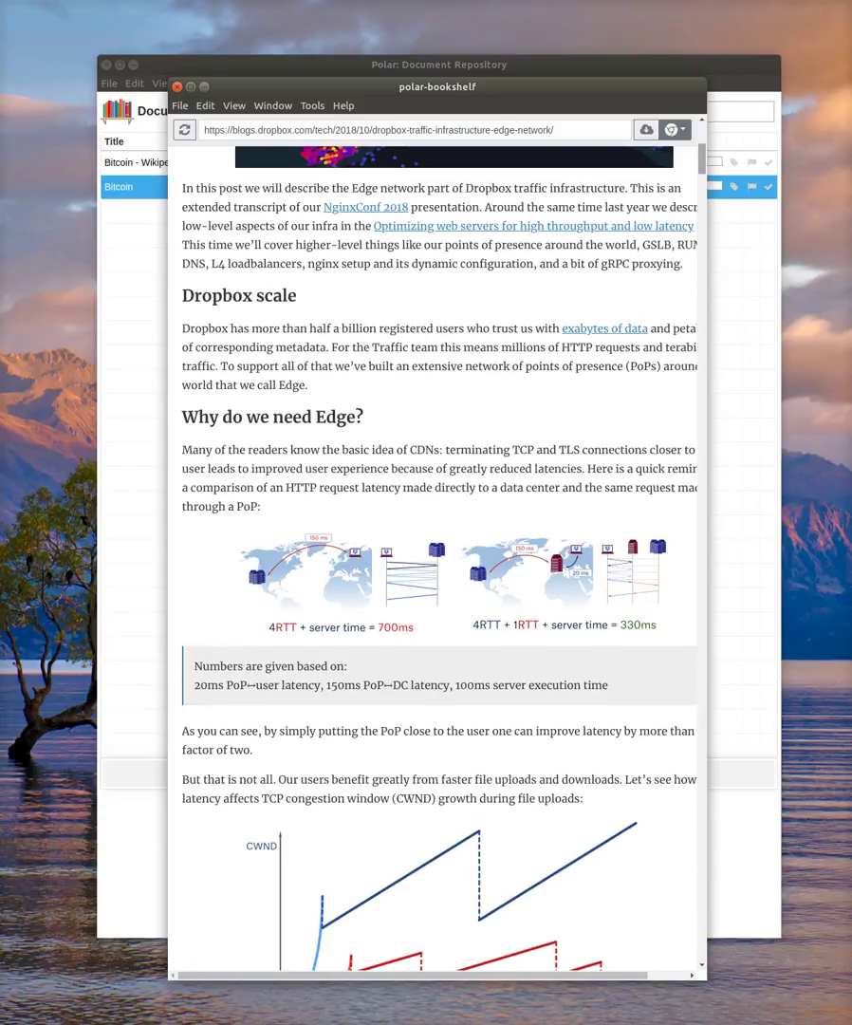
Set the browser rendering to Mobile Galaxy S8 (750x970) and capture the Dropbox article
{"action": "left_click", "coordinate": [675, 129]}
{"action": "left_click", "coordinate": [645, 233]}
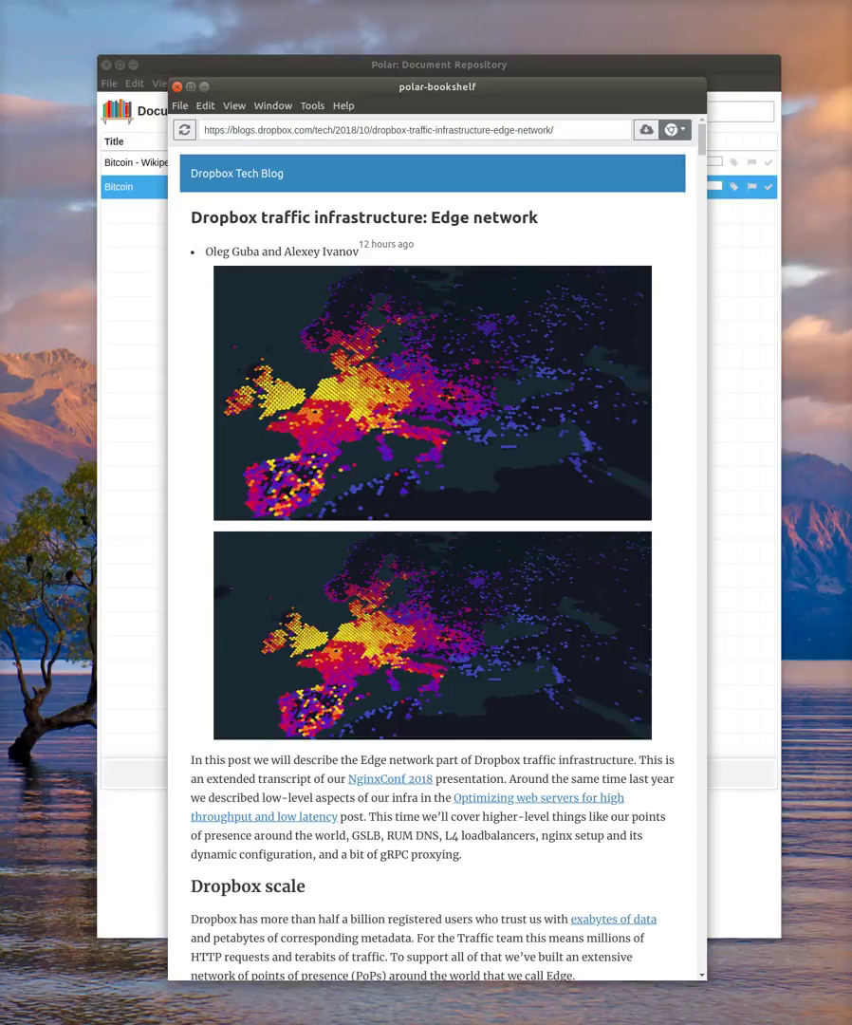
{"action": "scroll", "coordinate": [432, 560], "scroll_direction": "down", "scroll_amount": 20}
{"action": "scroll", "coordinate": [432, 560], "scroll_direction": "up", "scroll_amount": 20}
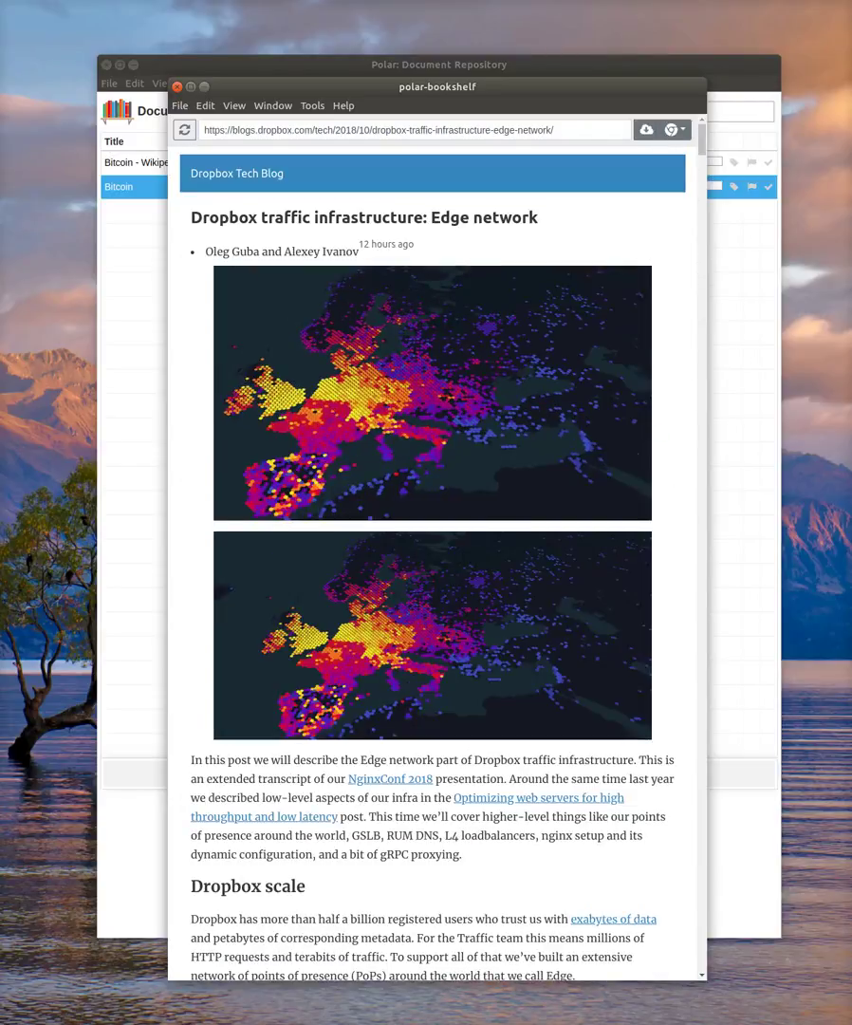
{"action": "left_click", "coordinate": [647, 129]}
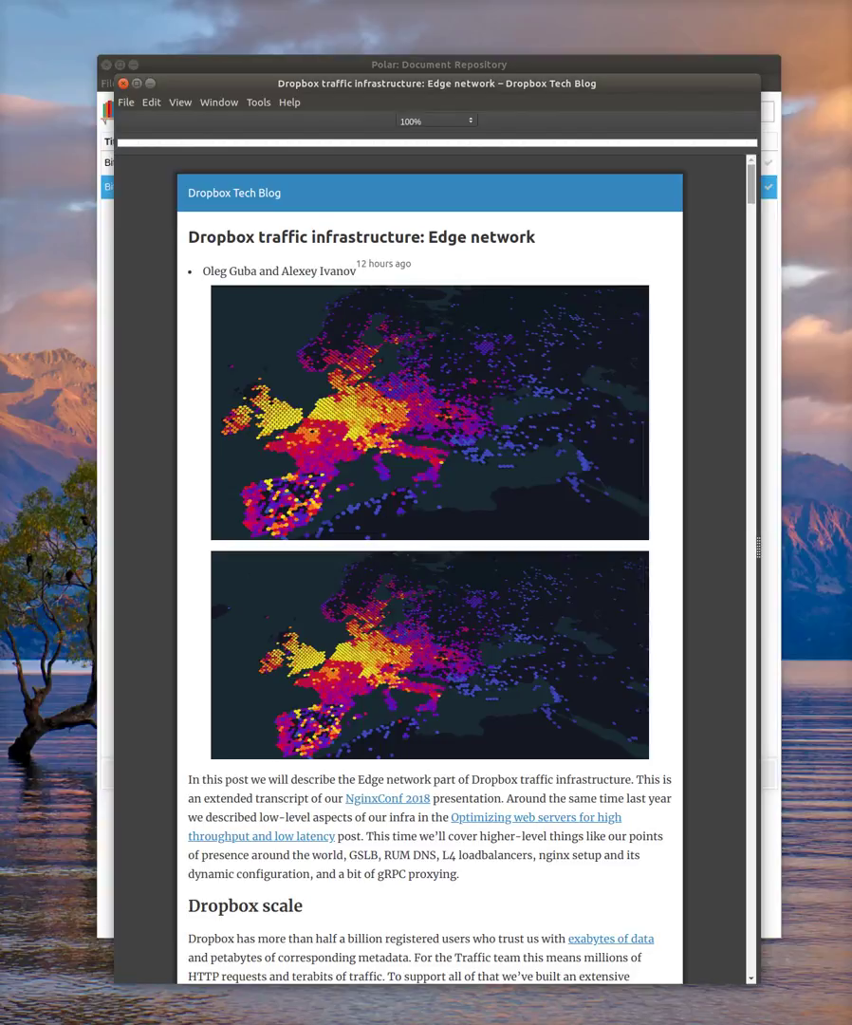
Look through the captured article from its heading to the GSLB section and return to the beginning
{"action": "scroll", "coordinate": [430, 570], "scroll_direction": "down", "scroll_amount": 15}
{"action": "scroll", "coordinate": [430, 569], "scroll_direction": "up", "scroll_amount": 15}
{"action": "left_click_drag", "start_coordinate": [751, 185], "coordinate": [751, 180]}
{"action": "scroll", "coordinate": [430, 569], "scroll_direction": "down", "scroll_amount": 20}
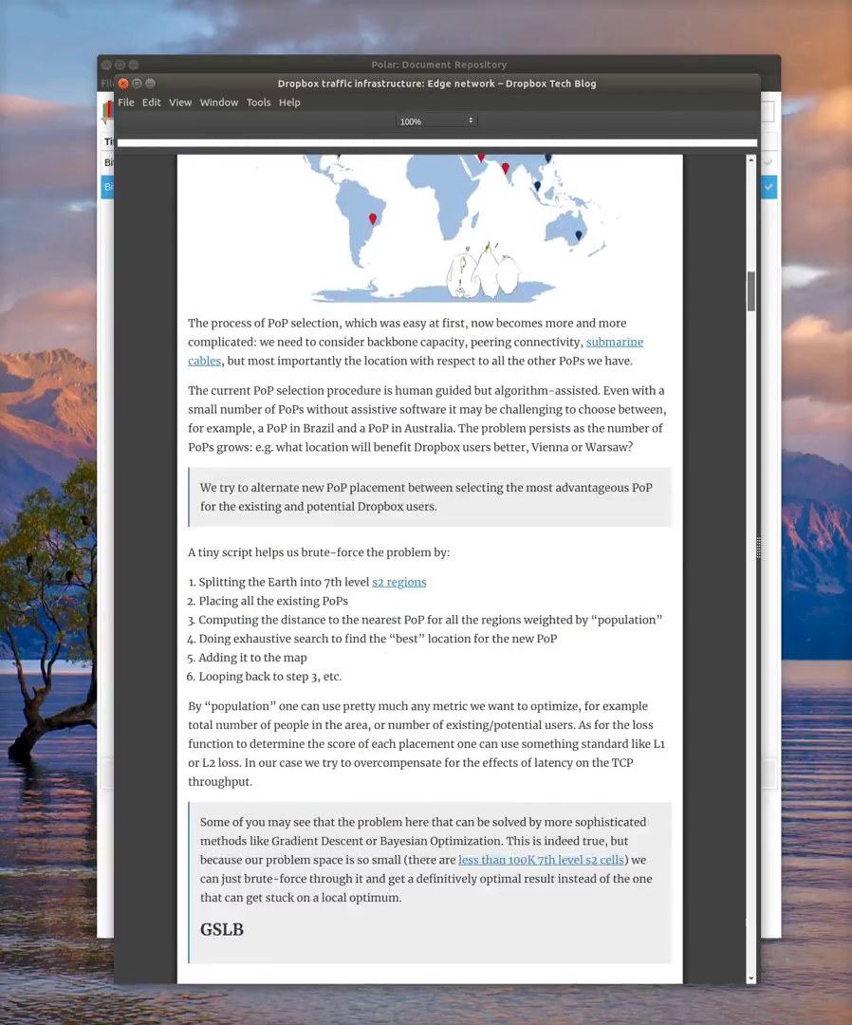
{"action": "scroll", "coordinate": [430, 570], "scroll_direction": "down", "scroll_amount": 10}
{"action": "scroll", "coordinate": [430, 569], "scroll_direction": "up", "scroll_amount": 20}
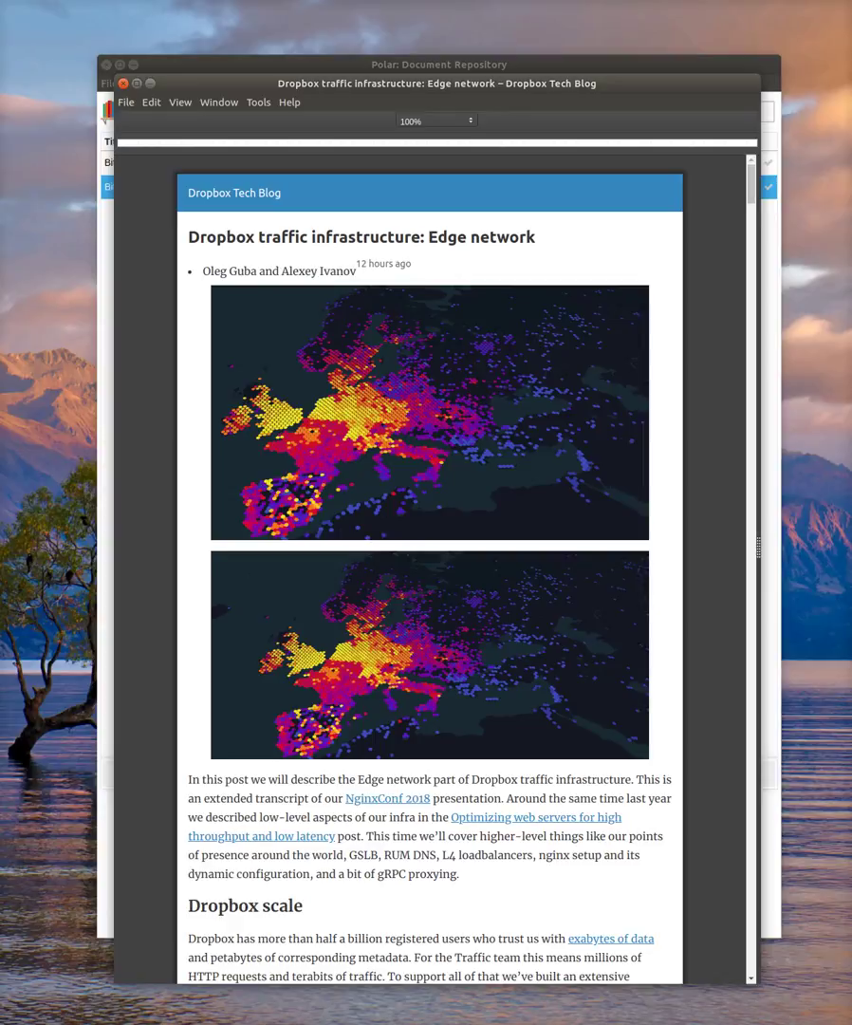
Try the 150% and 300% zoom levels on the captured article and return to 100%
{"action": "left_click", "coordinate": [437, 122]}
{"action": "left_click", "coordinate": [412, 156]}
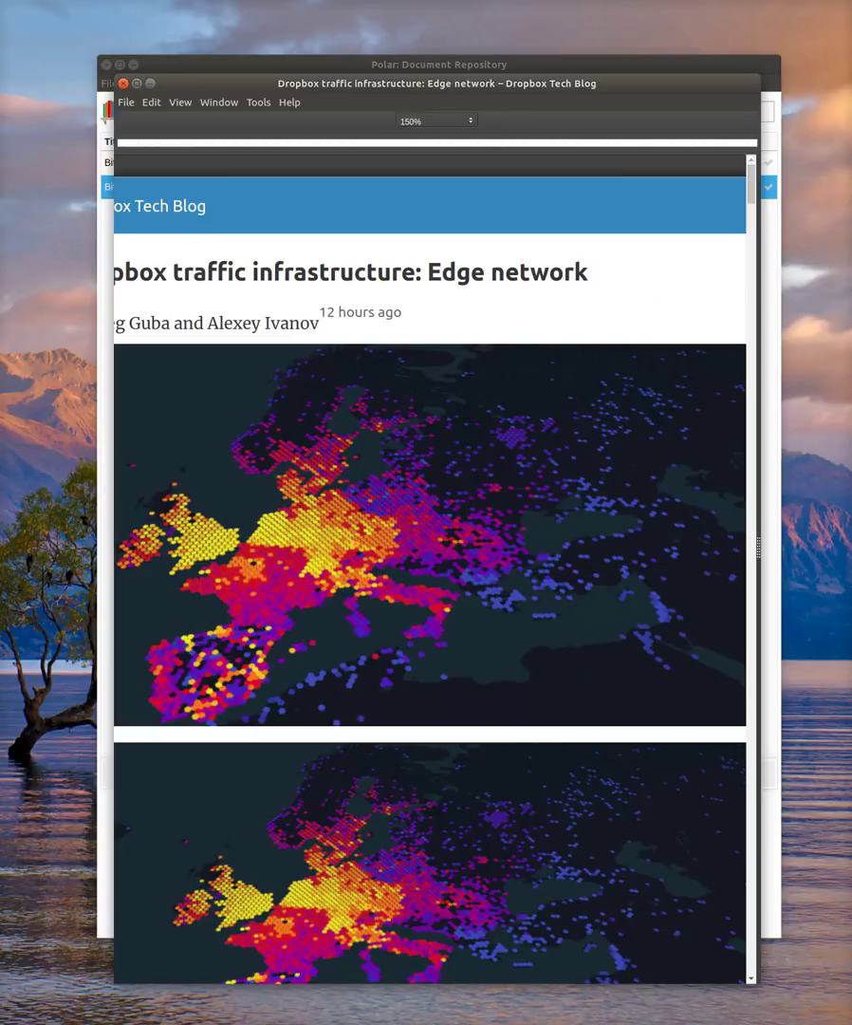
{"action": "left_click", "coordinate": [436, 122]}
{"action": "left_click", "coordinate": [418, 175]}
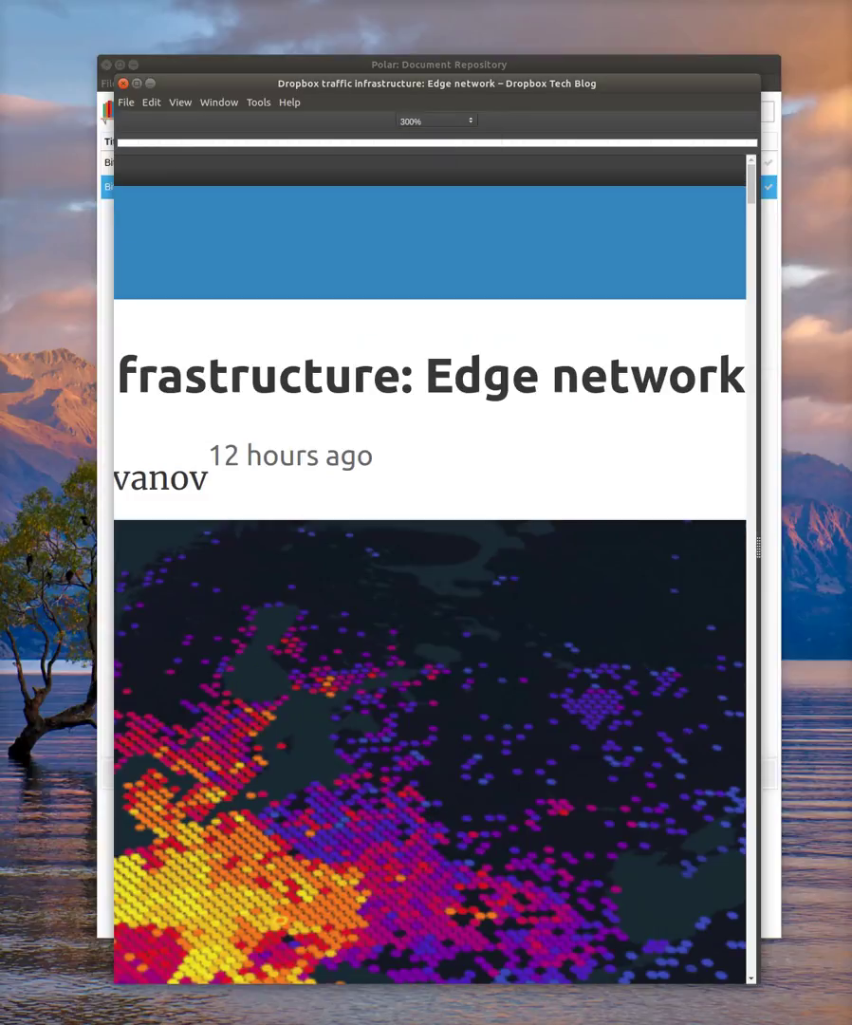
{"action": "key", "text": "space"}
{"action": "key", "text": "Up"}
{"action": "key", "text": "Up"}
{"action": "key", "text": "Up"}
{"action": "key", "text": "Up"}
{"action": "key", "text": "Return"}
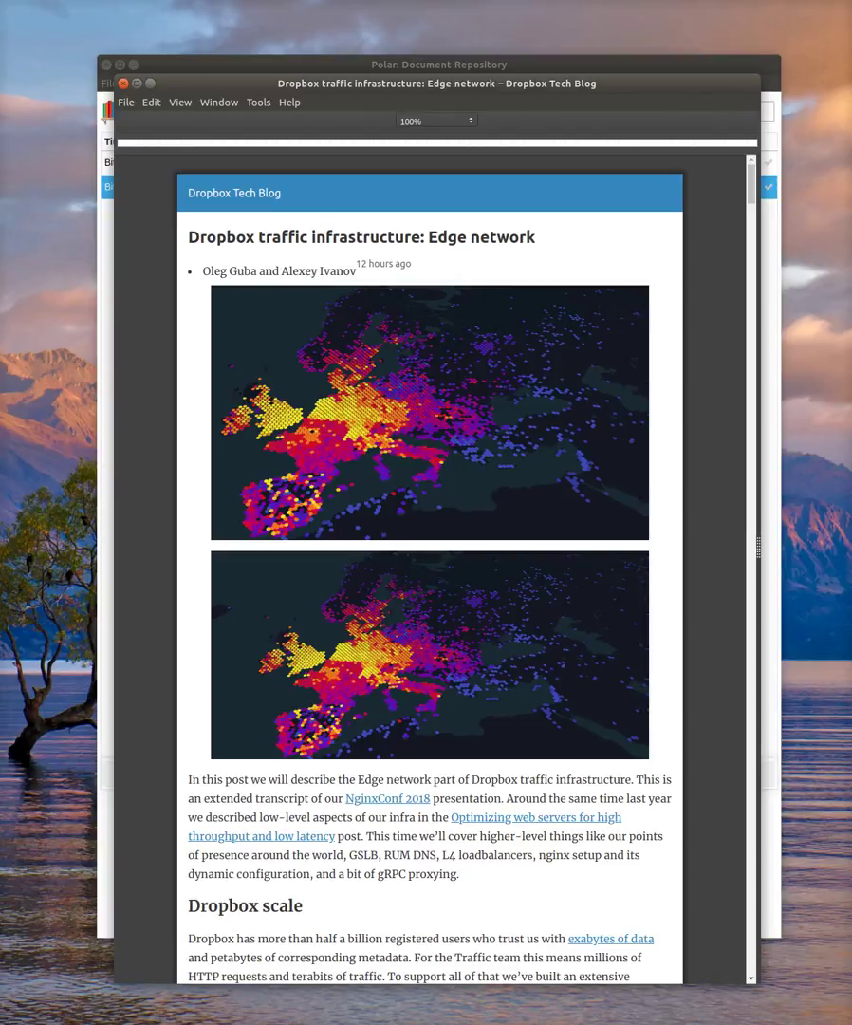
Try to highlight the end of the introductory paragraph in yellow
{"action": "left_click_drag", "start_coordinate": [400, 836], "coordinate": [459, 874]}
{"action": "left_click", "coordinate": [403, 803]}
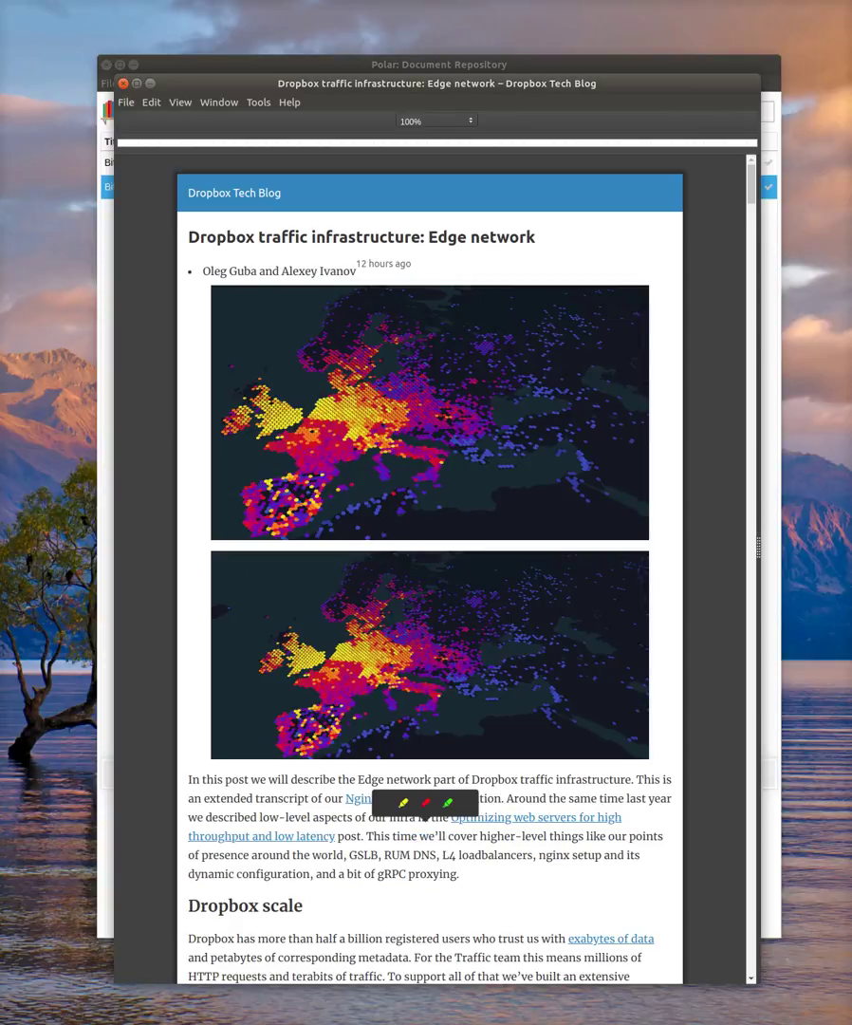
Create a pagemark down to the introductory paragraph, extend it past the paragraph's end, and erase it
{"action": "left_click", "coordinate": [418, 807], "text": "ctrl+alt"}
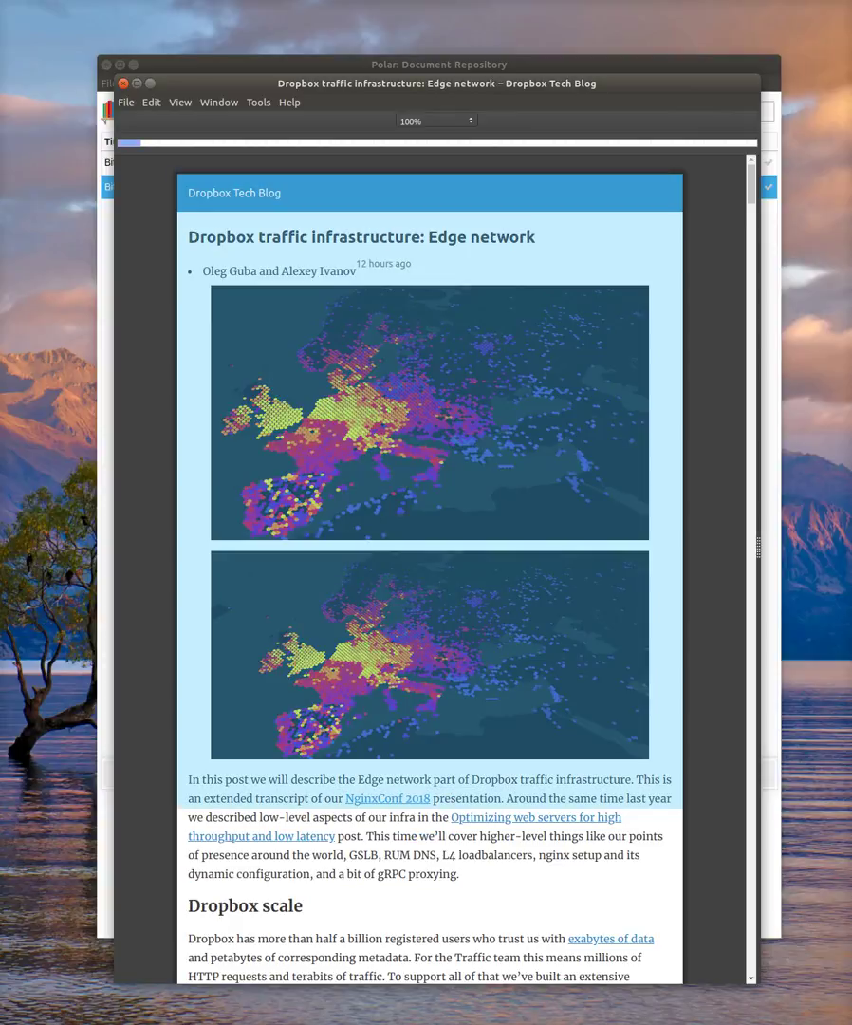
{"action": "mouse_move", "coordinate": [418, 808]}
{"action": "left_mouse_down"}
{"action": "mouse_move", "coordinate": [418, 935]}
{"action": "mouse_move", "coordinate": [417, 888]}
{"action": "left_mouse_up"}
{"action": "key", "text": "ctrl+alt+e"}
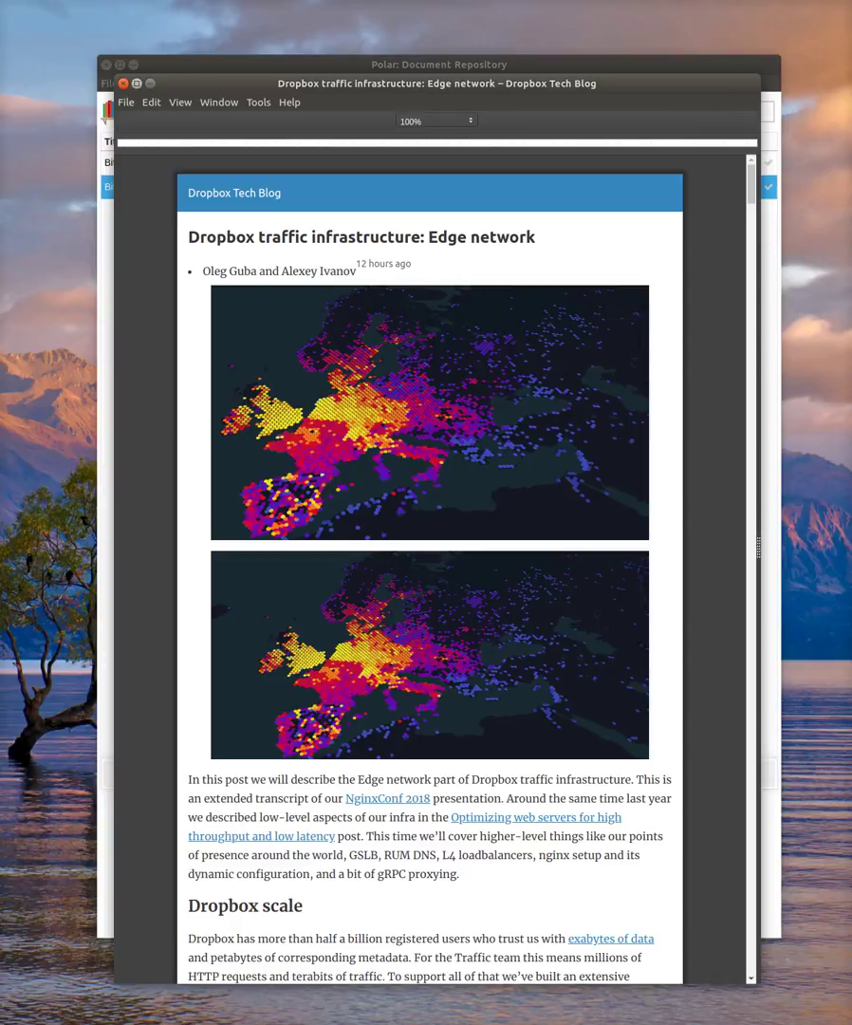
Close the captured article and clear the title filter in the document repository
{"action": "left_click", "coordinate": [123, 84]}
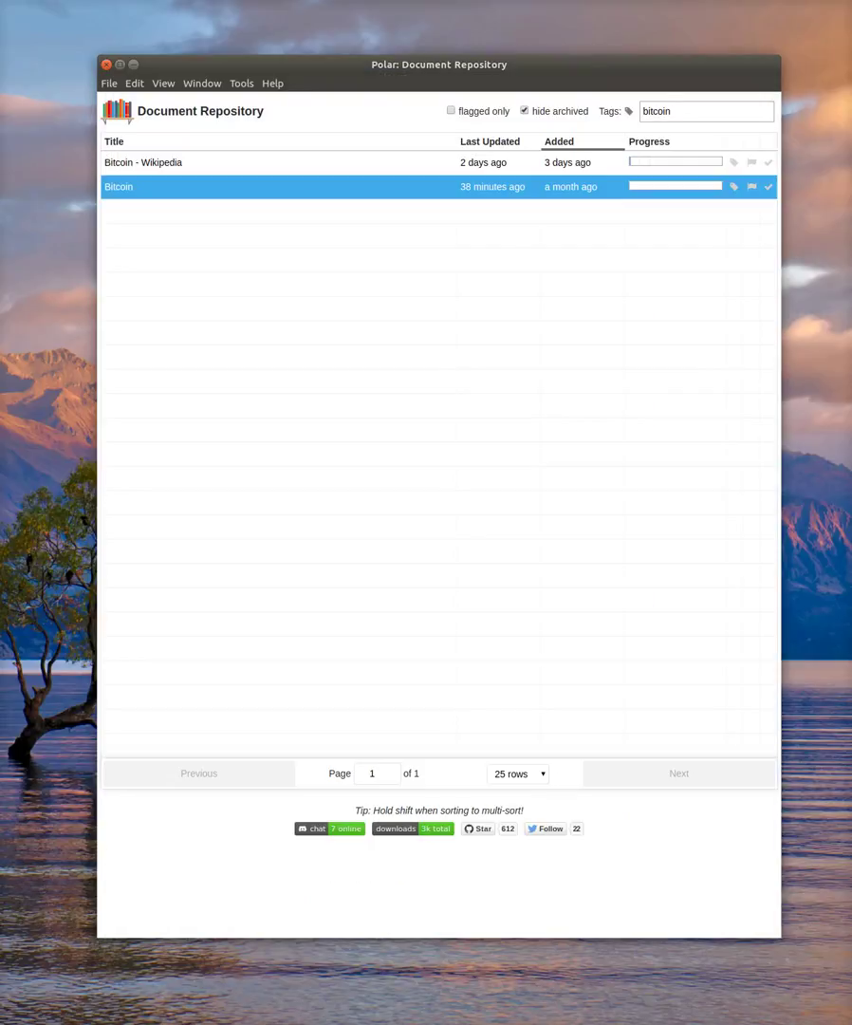
{"action": "double_click", "coordinate": [658, 111]}
{"action": "key", "text": "BackSpace"}
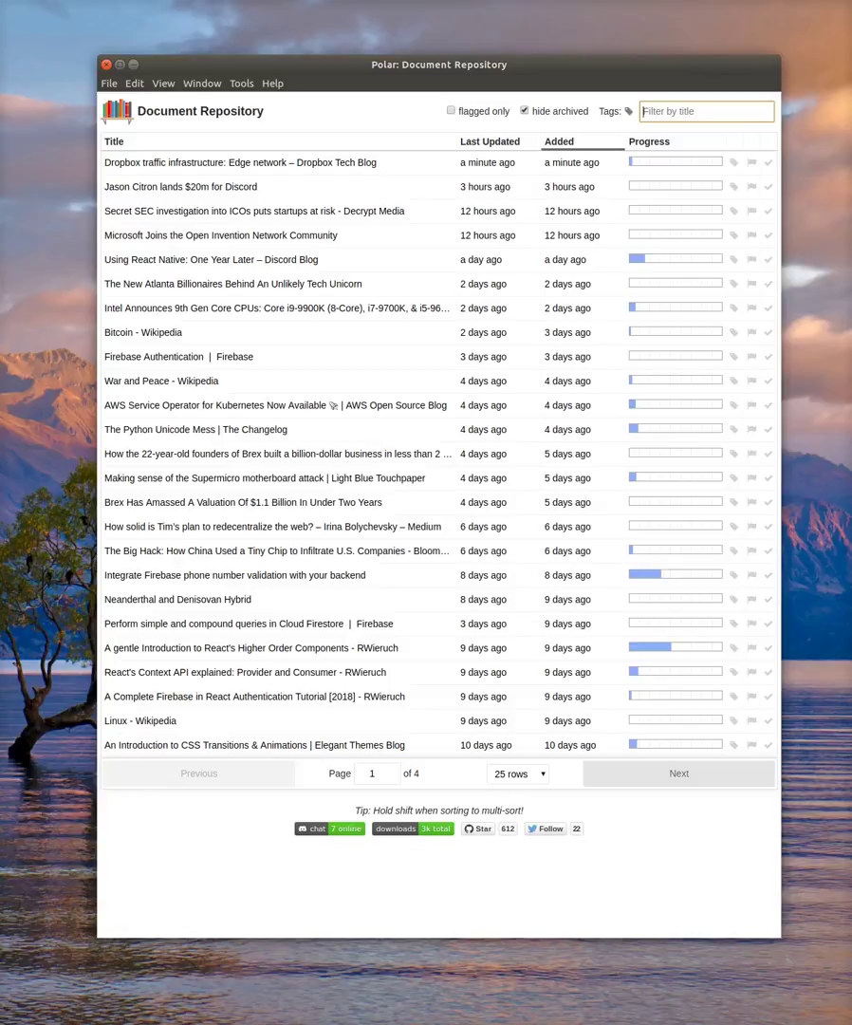
{"action": "left_click", "coordinate": [542, 96]}
Create the tag "dropbox" and assign it to the Dropbox traffic infrastructure article
{"action": "left_click", "coordinate": [240, 163]}
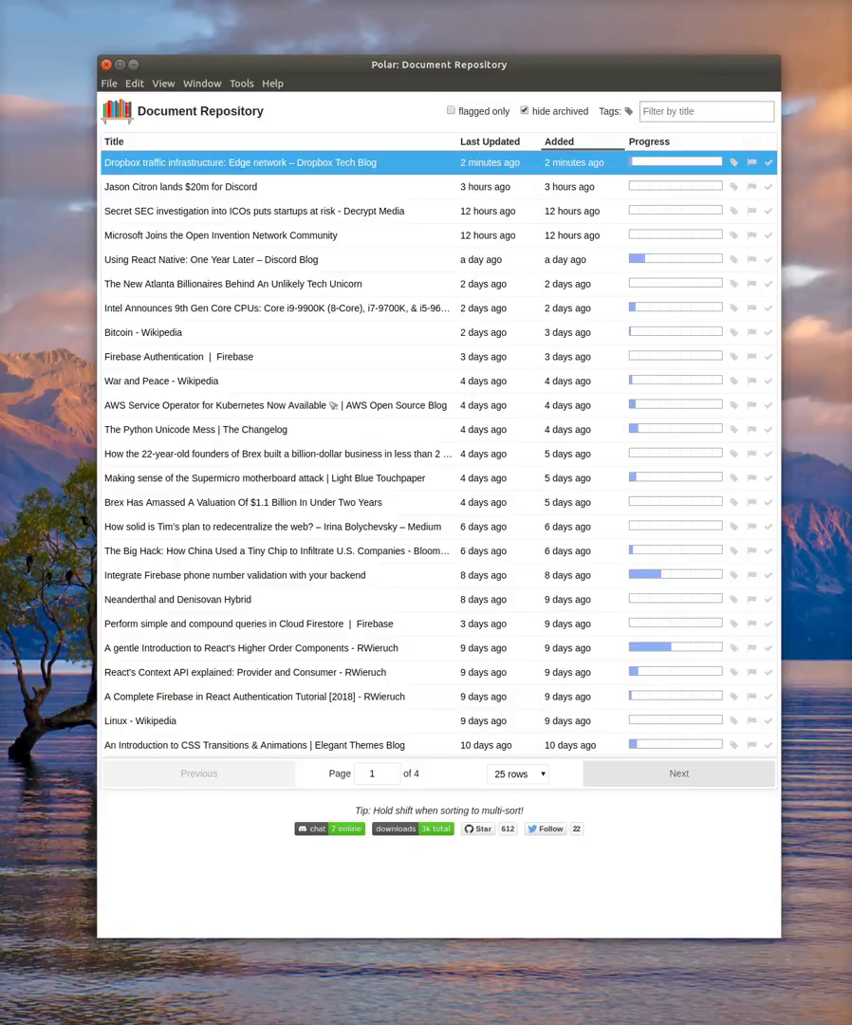
{"action": "type", "text": "t"}
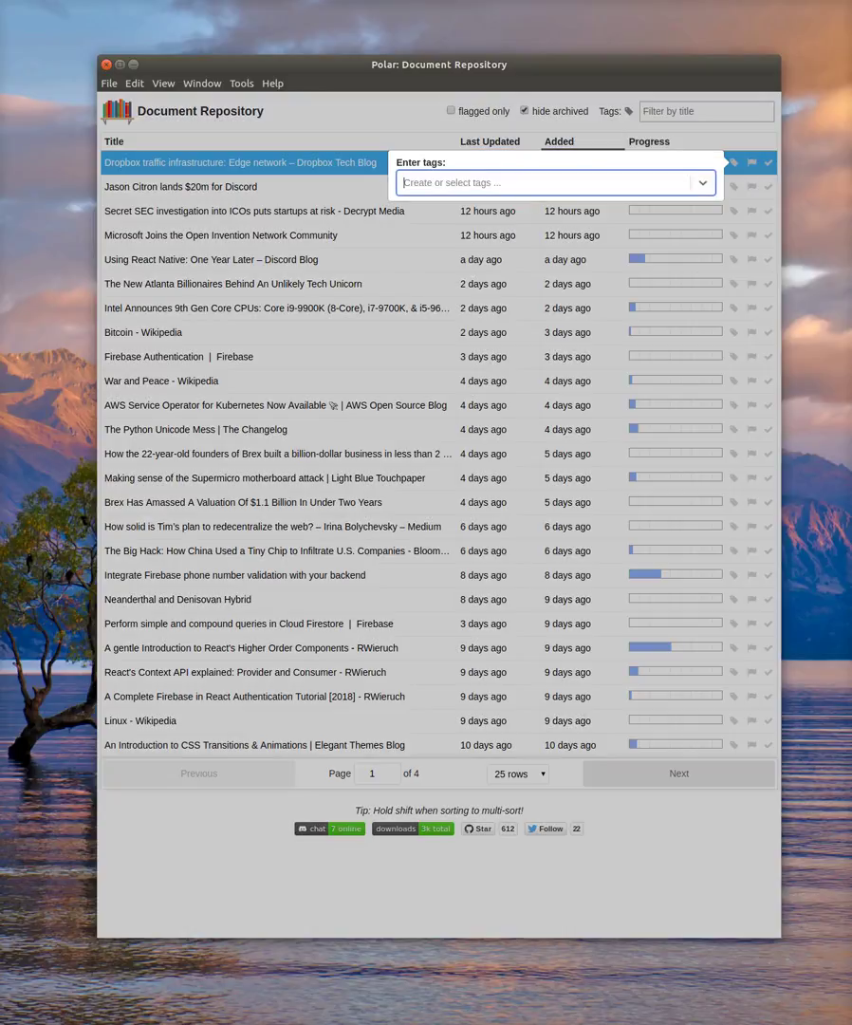
{"action": "type", "text": "dropbox"}
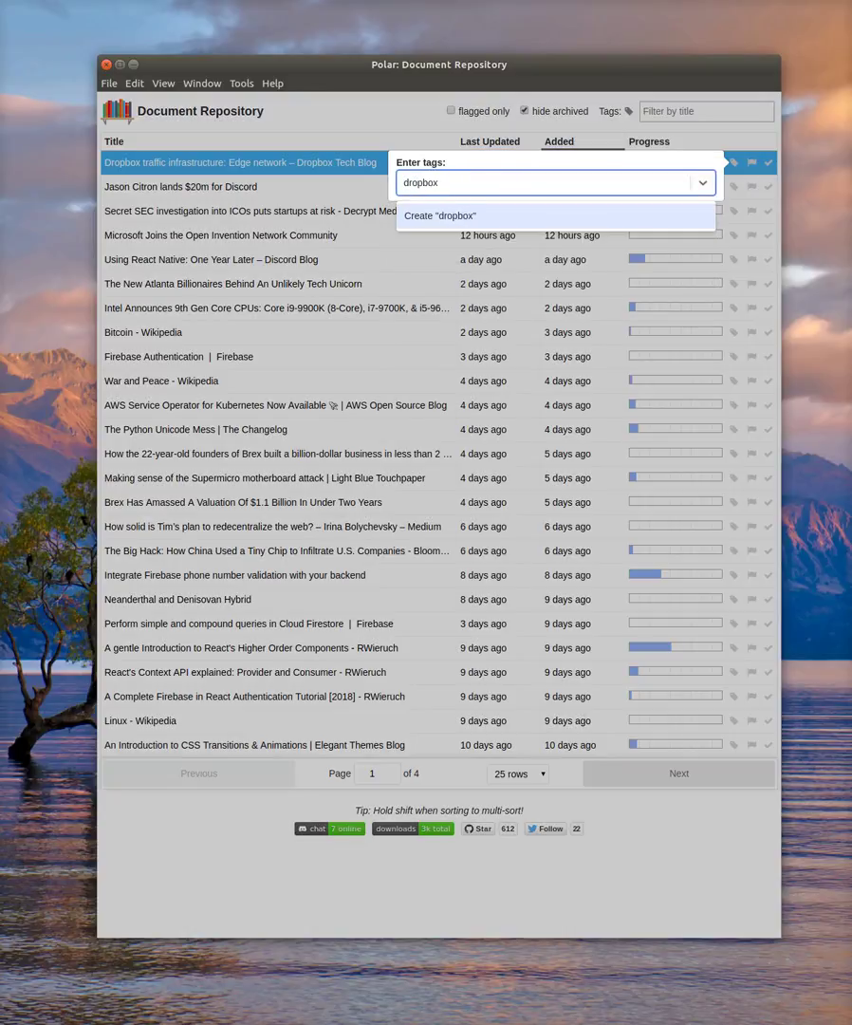
{"action": "key", "text": "Return"}
{"action": "key", "text": "Return"}
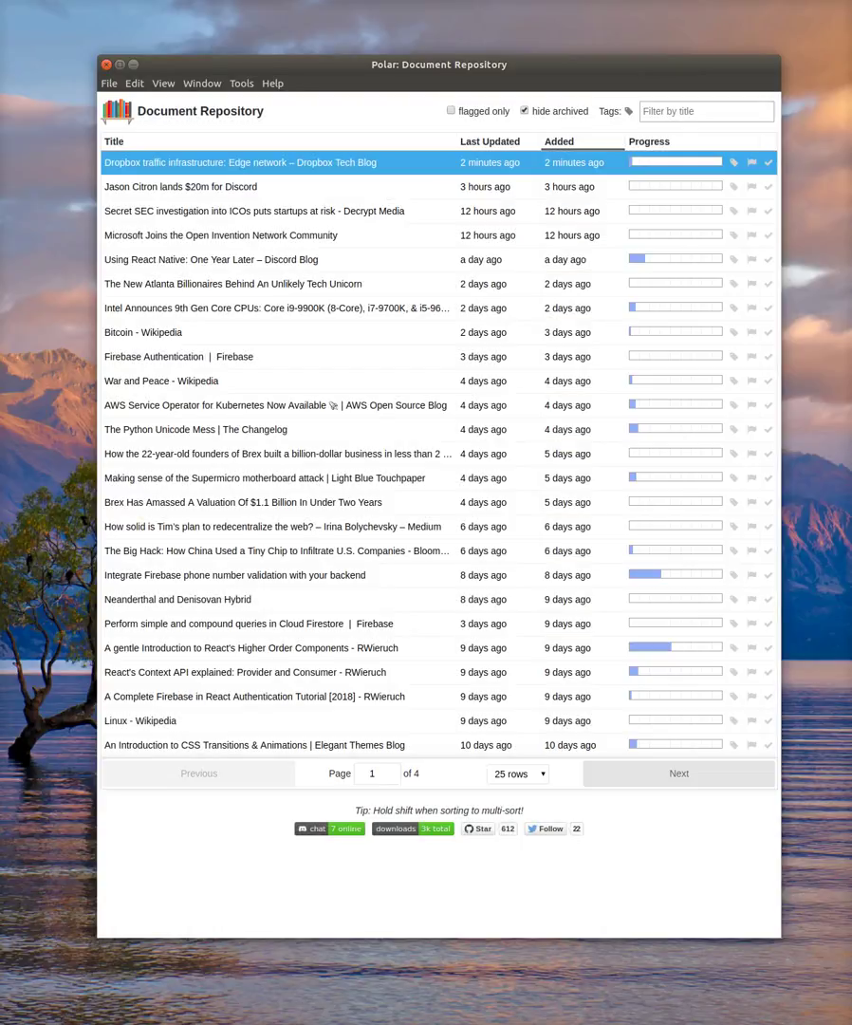
Open the Dropbox traffic infrastructure article from the repository and view its section on PoP selection
{"action": "double_click", "coordinate": [241, 162]}
{"action": "scroll", "coordinate": [437, 588], "scroll_direction": "down", "scroll_amount": 6}
{"action": "scroll", "coordinate": [436, 588], "scroll_direction": "down", "scroll_amount": 20}
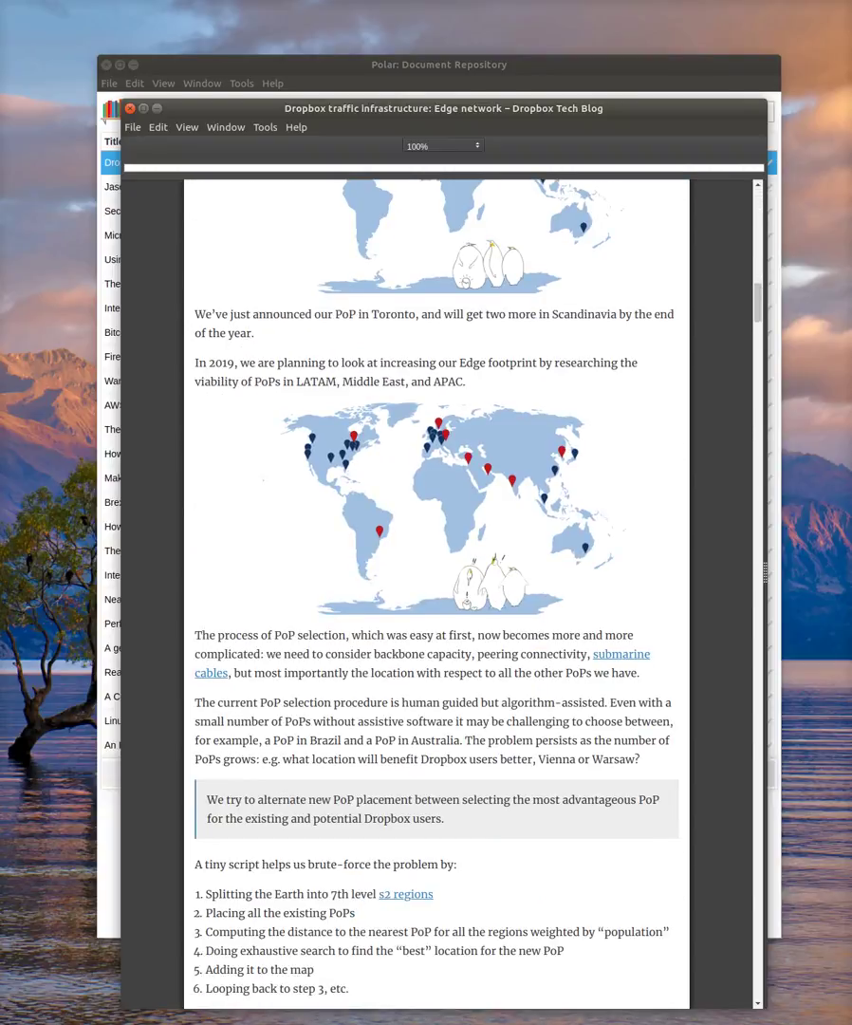